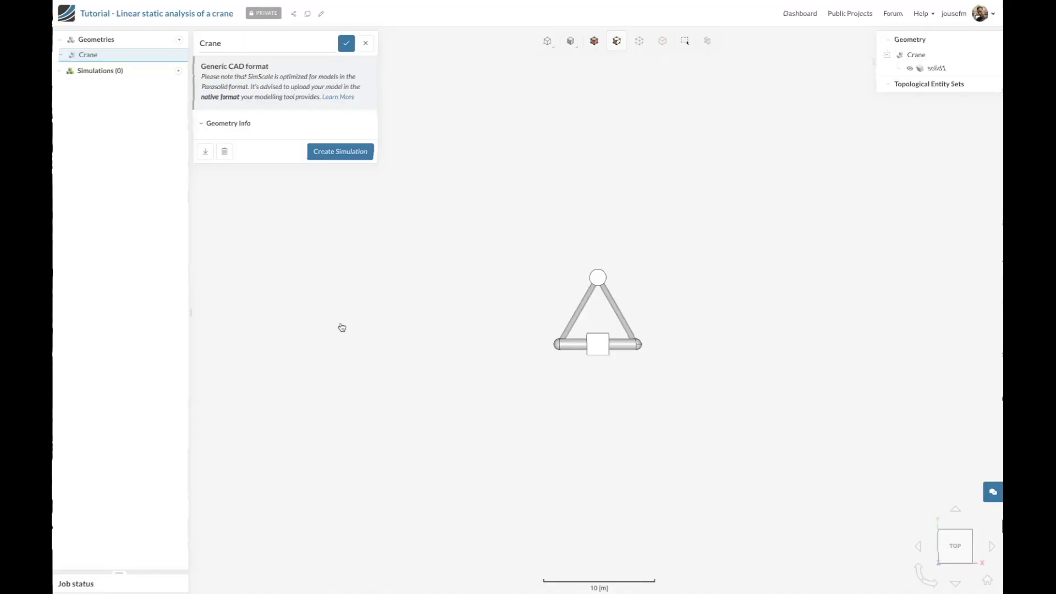
- Orbit the crane to an oblique view and toggle its geometry details panel
{"action": "left_click_drag", "start_coordinate": [342, 328], "coordinate": [550, 324]}
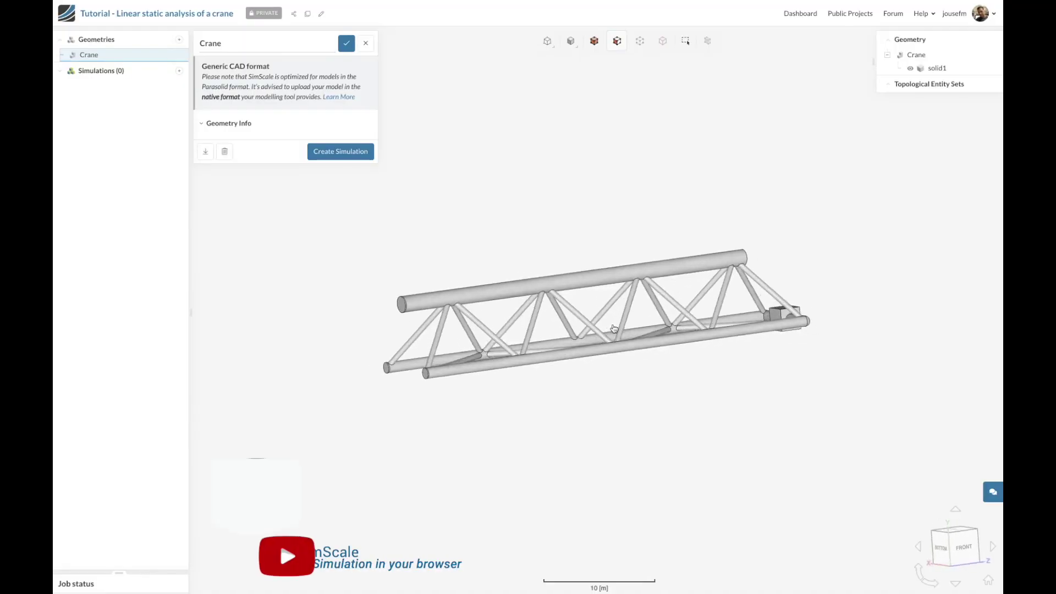
{"action": "scroll", "coordinate": [615, 328], "scroll_direction": "up", "scroll_amount": 3}
{"action": "left_click_drag", "start_coordinate": [615, 328], "coordinate": [561, 321]}
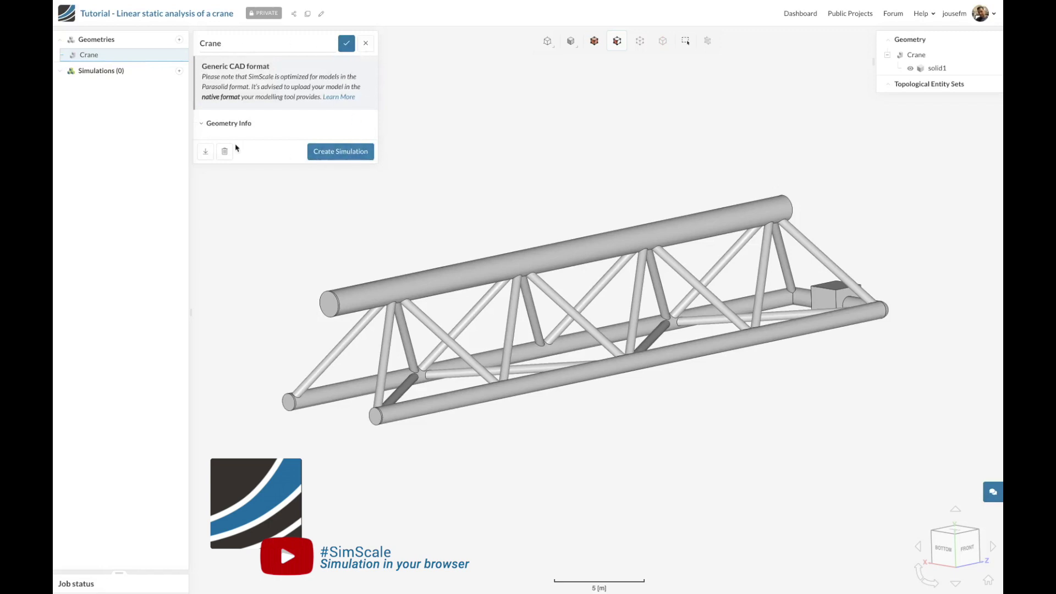
{"action": "left_click", "coordinate": [132, 60]}
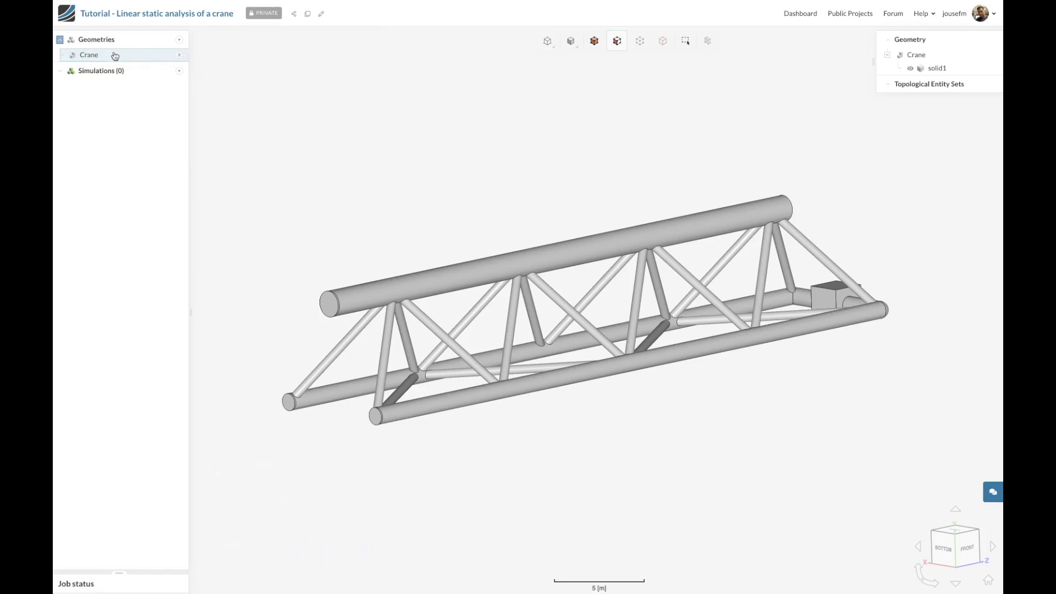
{"action": "left_click", "coordinate": [117, 62]}
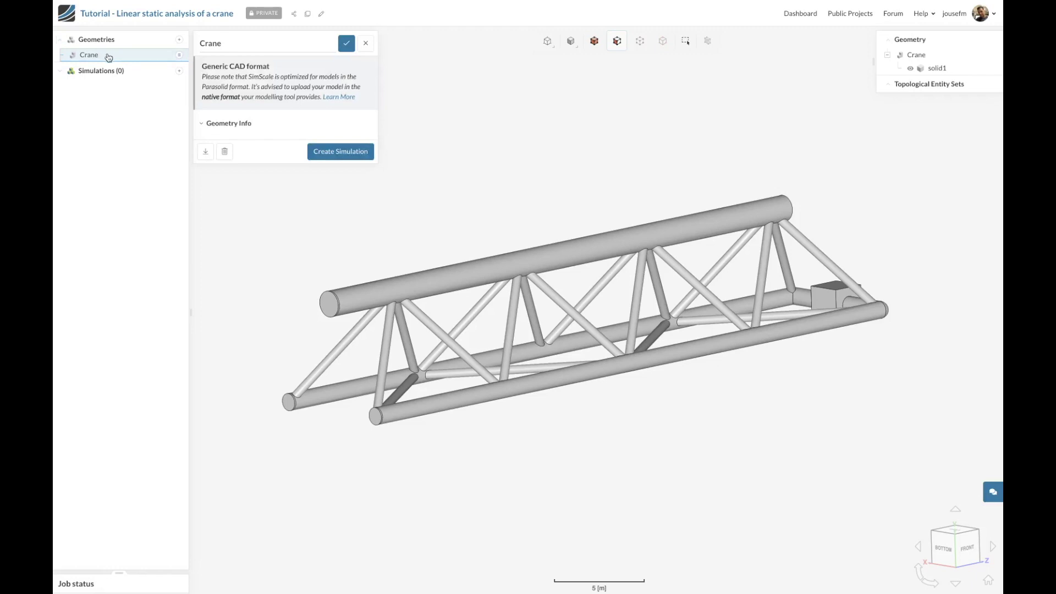
- Create a Static structural simulation from the Crane geometry
{"action": "left_click", "coordinate": [330, 157]}
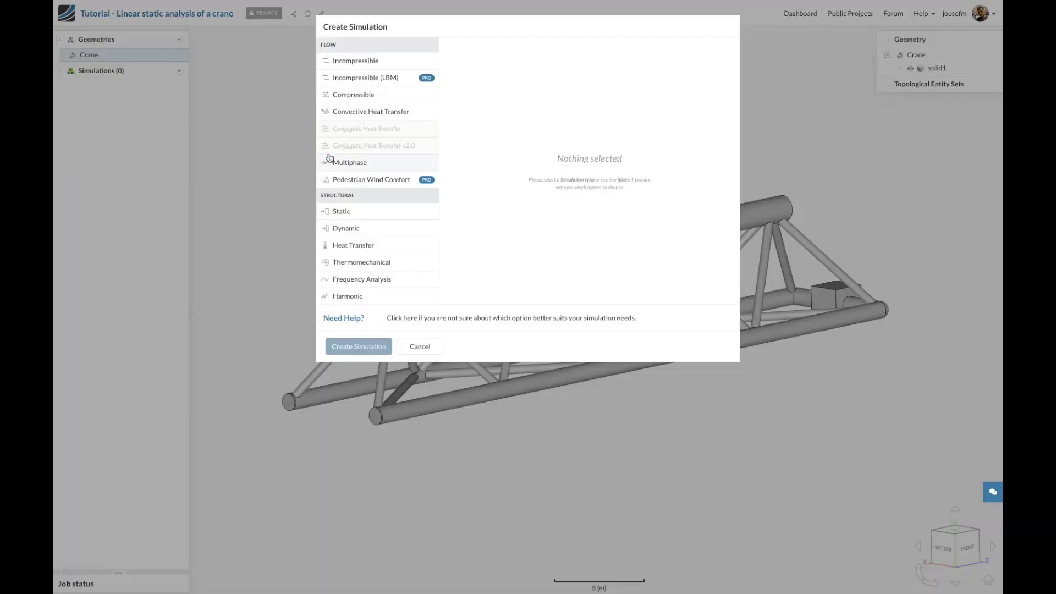
{"action": "left_click", "coordinate": [376, 219]}
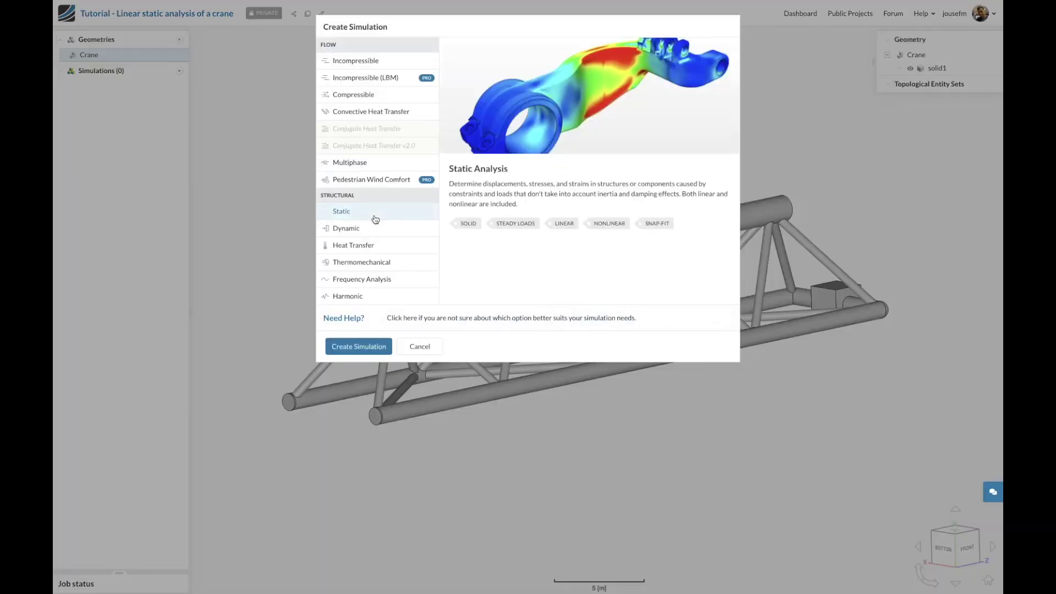
{"action": "left_click", "coordinate": [369, 348]}
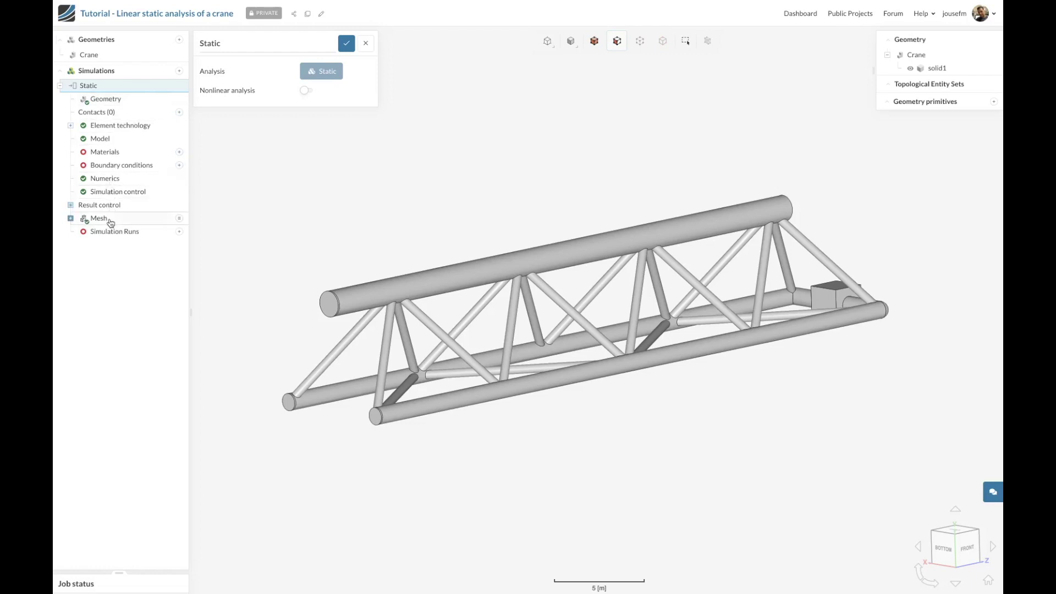
- Set the model gravity to 9.81 m/s² with direction (0, -1, 0)
{"action": "left_click", "coordinate": [115, 102]}
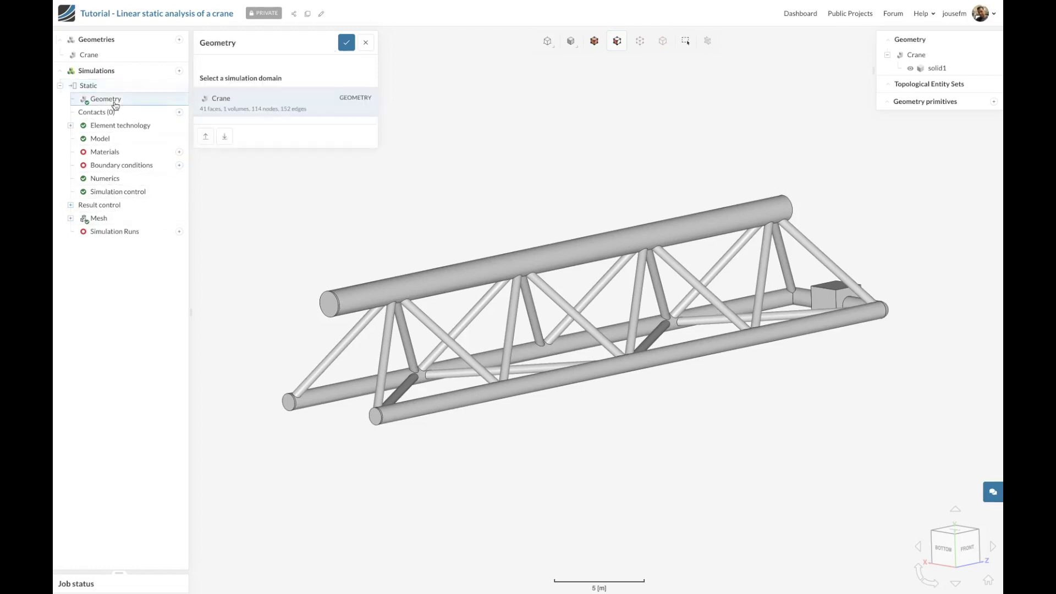
{"action": "left_click", "coordinate": [131, 139]}
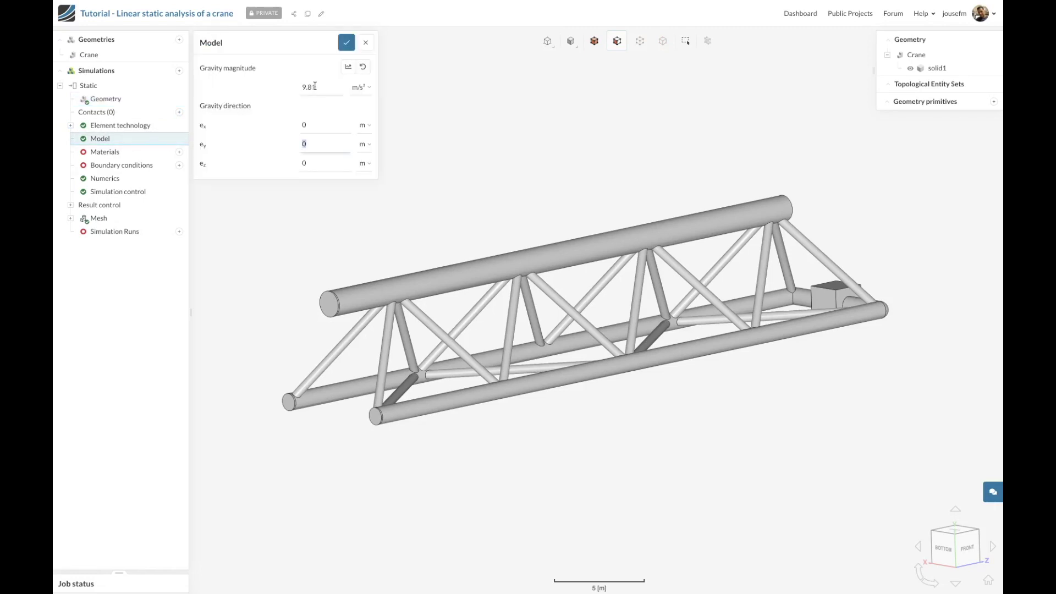
{"action": "type", "text": "-1"}
{"action": "left_click_drag", "start_coordinate": [912, 302], "coordinate": [736, 309]}
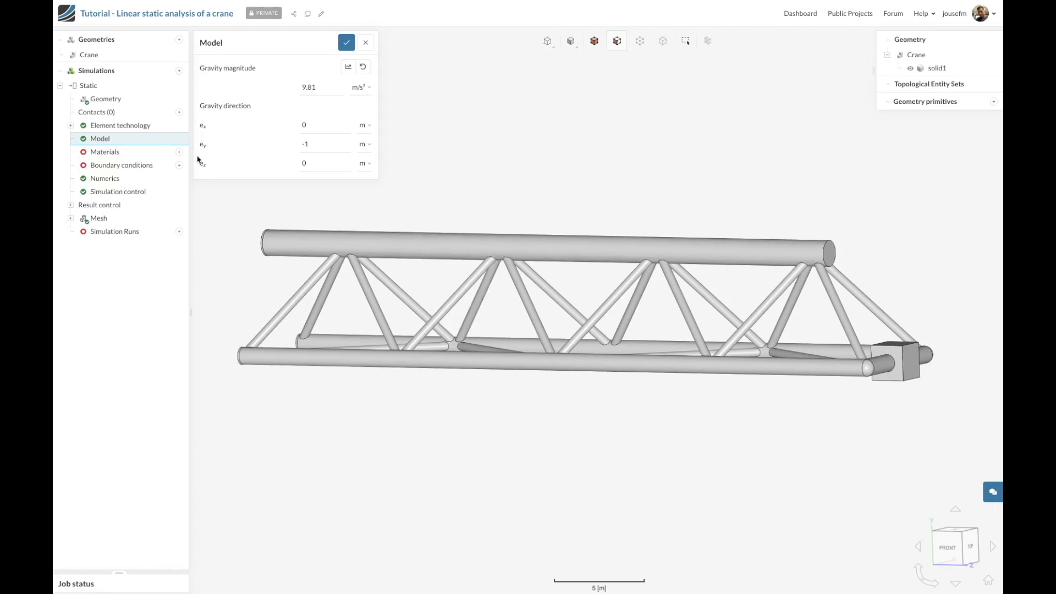
- Assign Steel (E 2.05e+11 Pa, ν 0.28, 7870 kg/m³) to solid1
{"action": "left_click", "coordinate": [180, 152]}
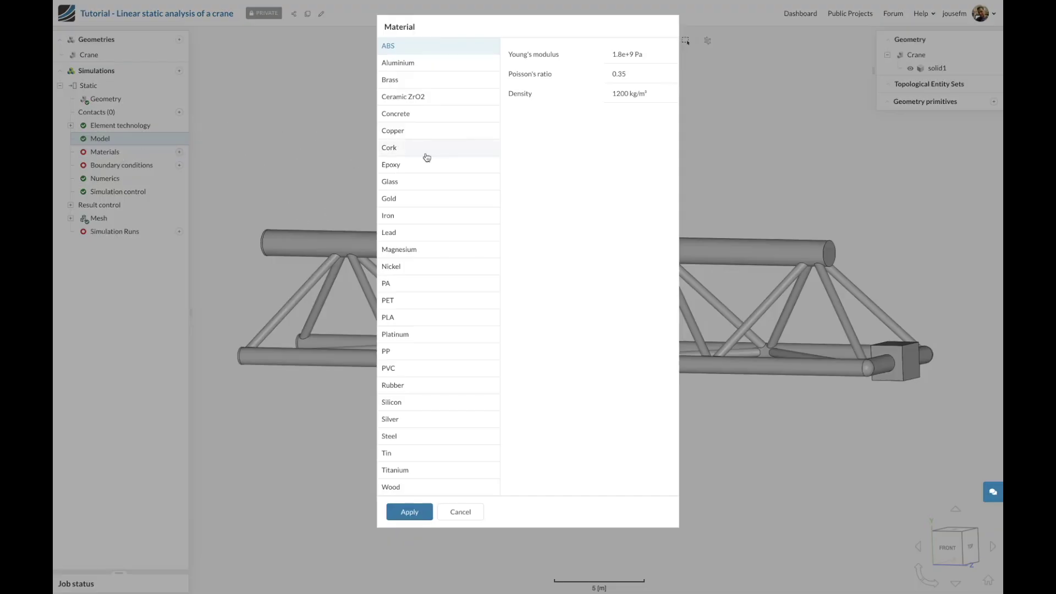
{"action": "left_click", "coordinate": [411, 437]}
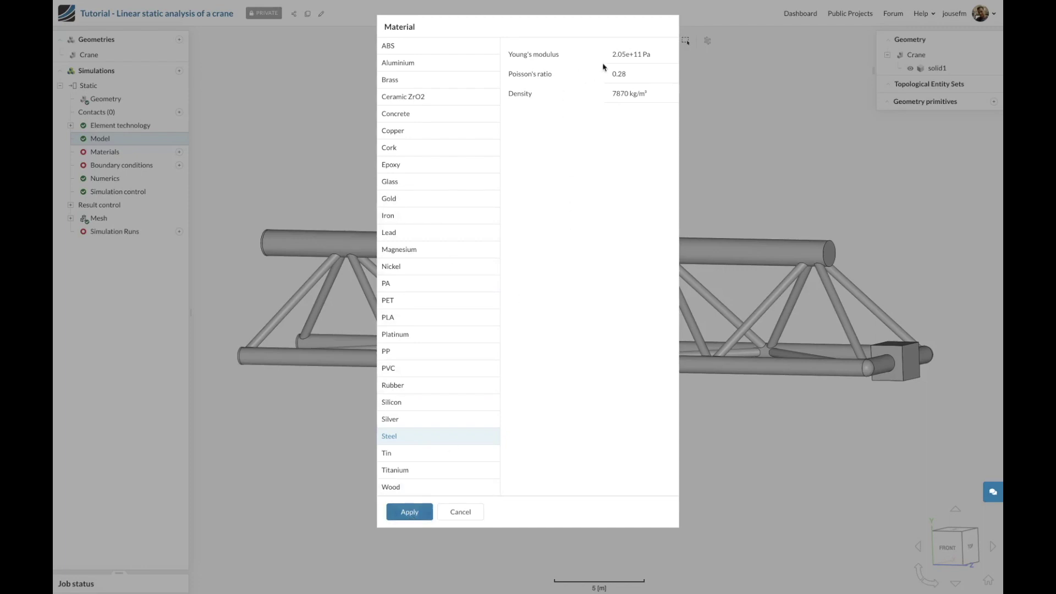
{"action": "left_click", "coordinate": [405, 511]}
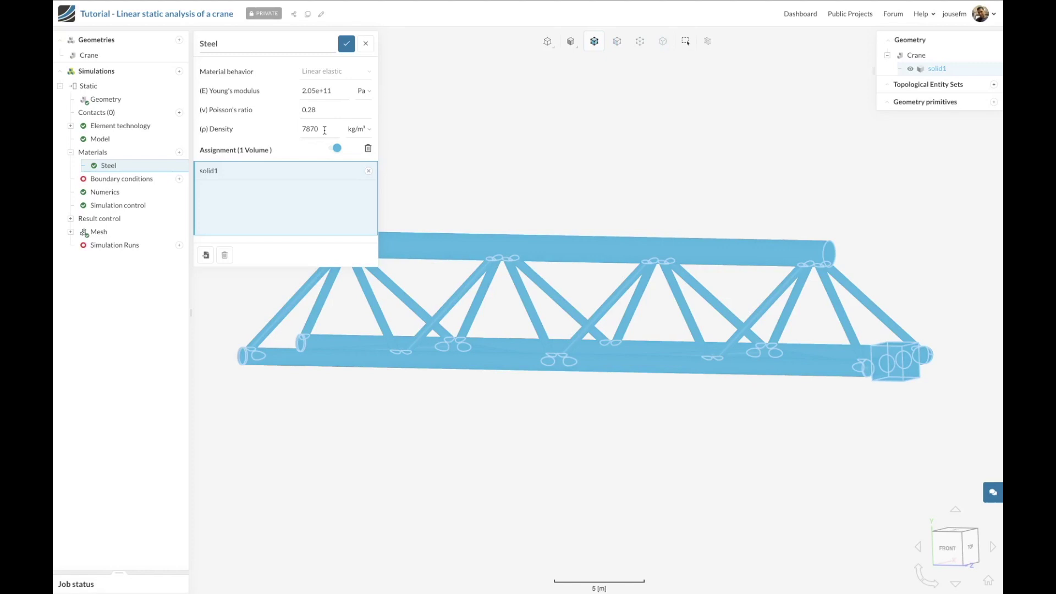
{"action": "left_click", "coordinate": [343, 44]}
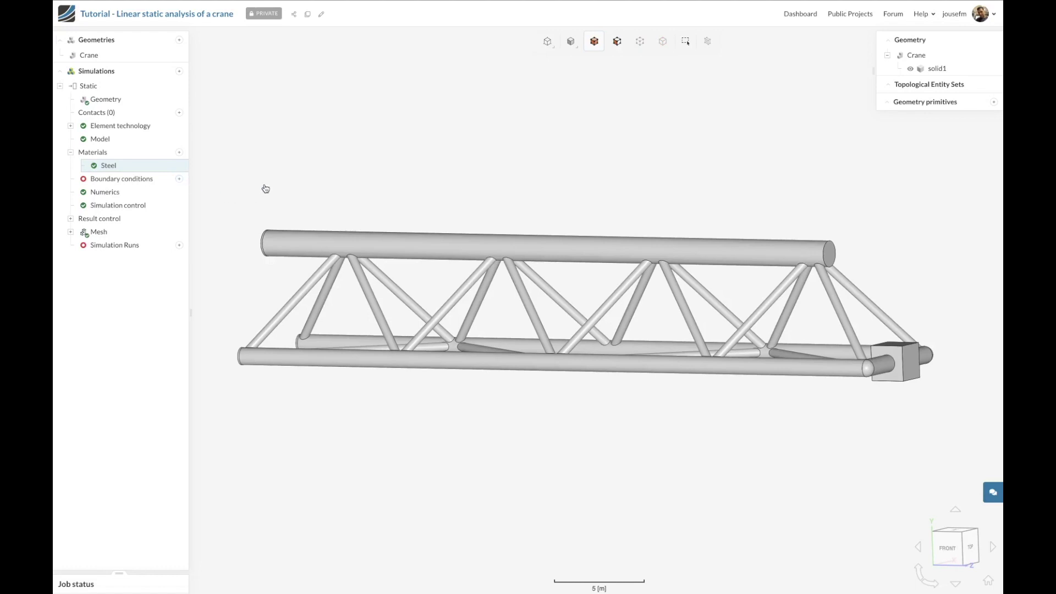
- Add Fixed support 1 on the end faces of the three chords
{"action": "left_click_drag", "start_coordinate": [266, 189], "coordinate": [456, 206]}
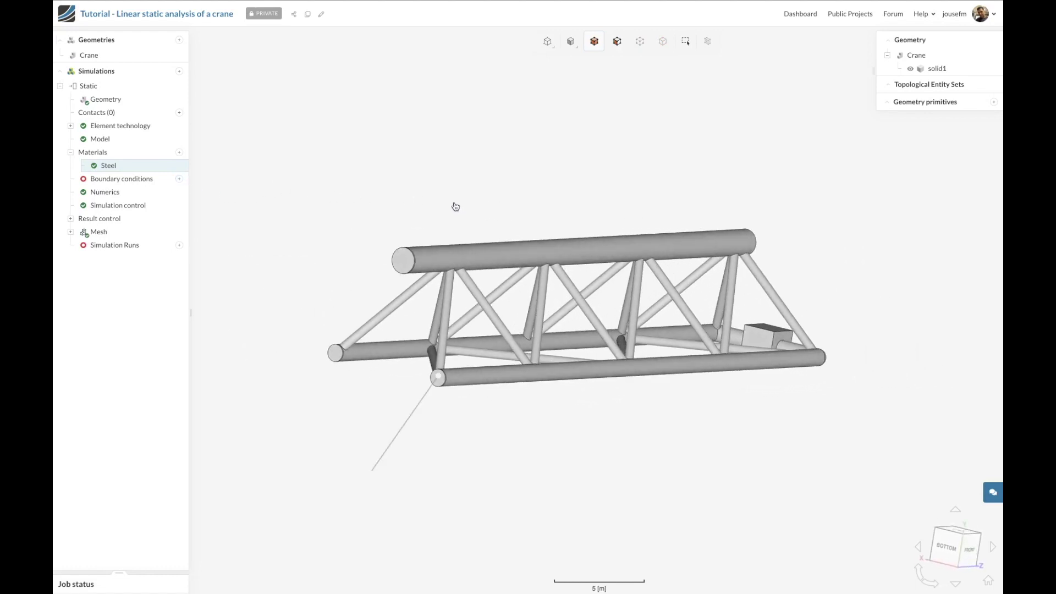
{"action": "left_click", "coordinate": [178, 180]}
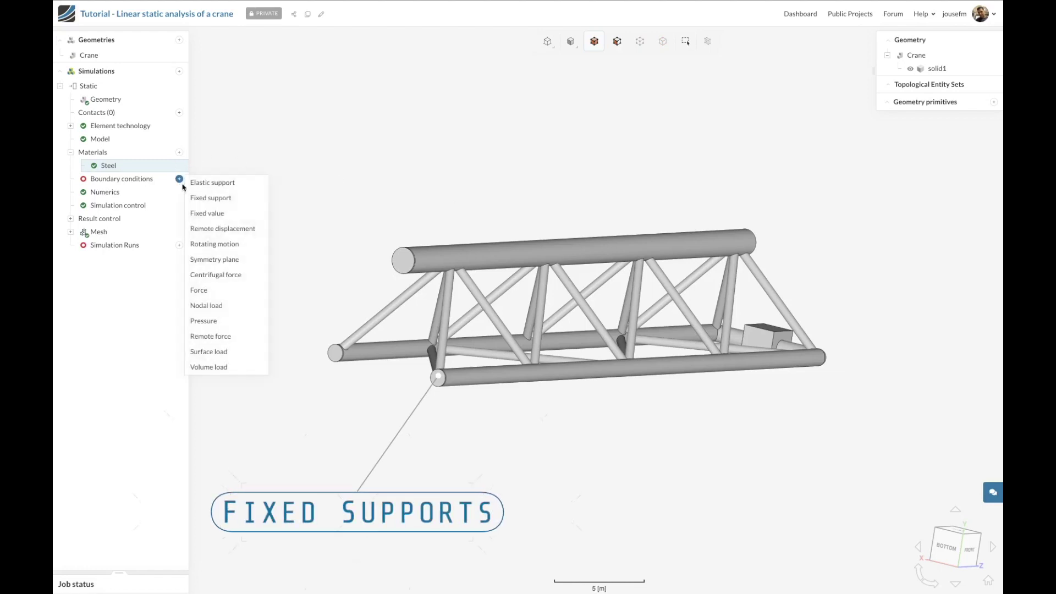
{"action": "left_click", "coordinate": [215, 205]}
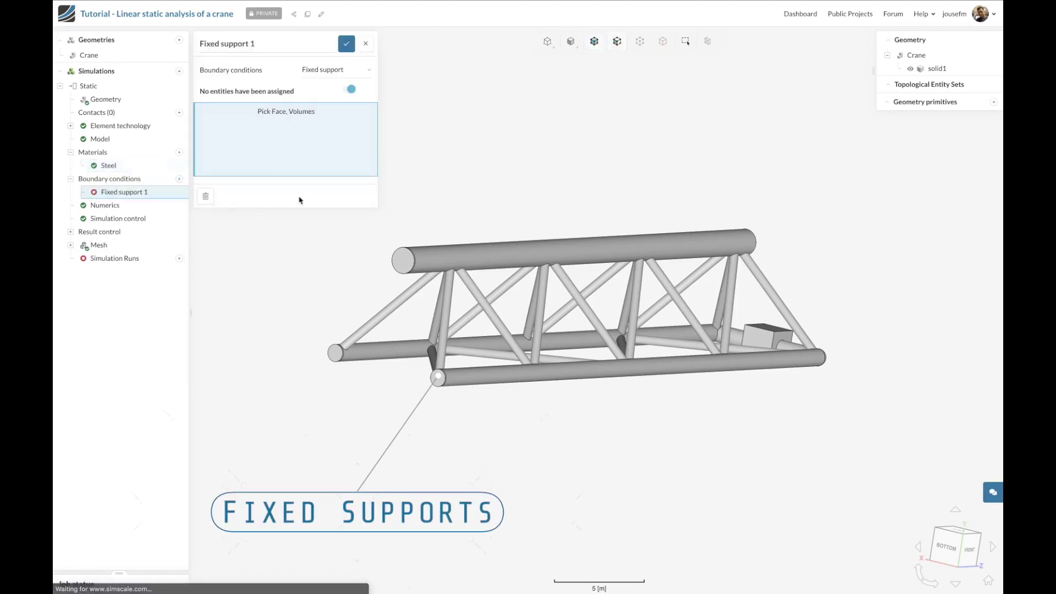
{"action": "left_click", "coordinate": [404, 260]}
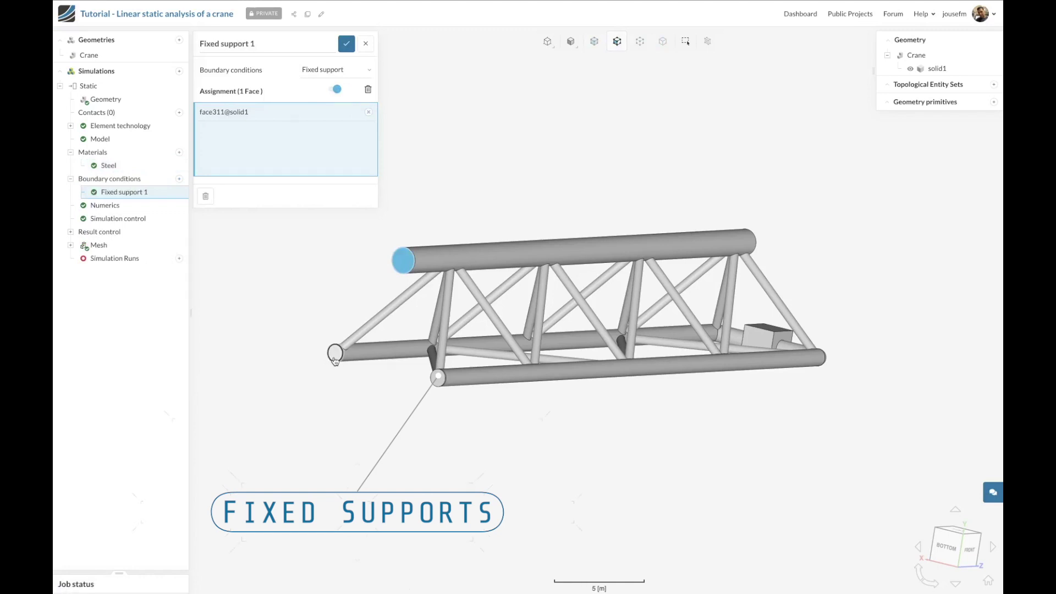
{"action": "left_click", "coordinate": [336, 353]}
{"action": "left_click", "coordinate": [438, 380]}
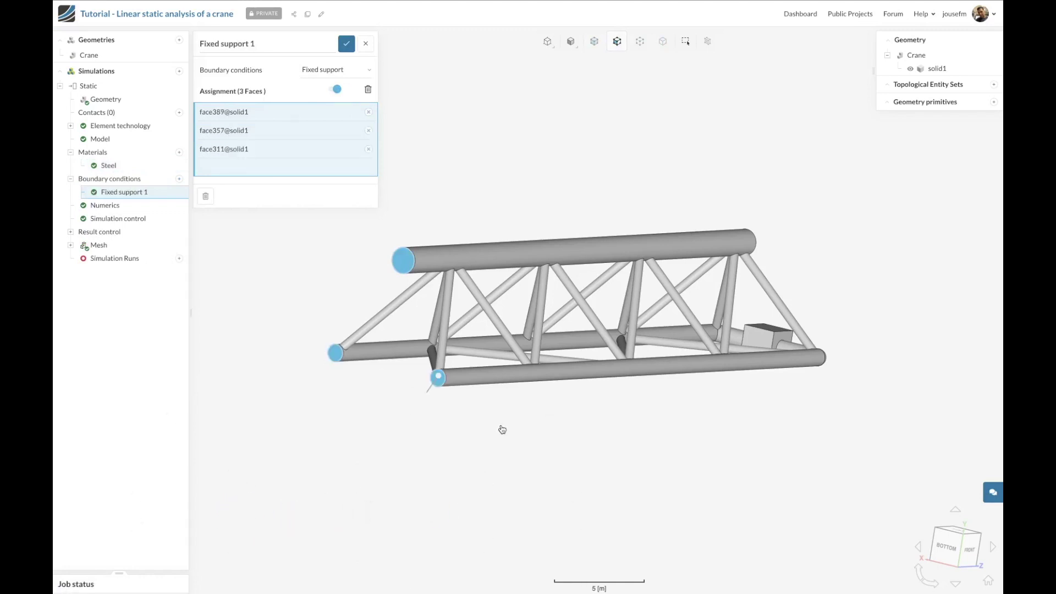
{"action": "left_click_drag", "start_coordinate": [500, 429], "coordinate": [471, 429]}
{"action": "left_click", "coordinate": [347, 44]}
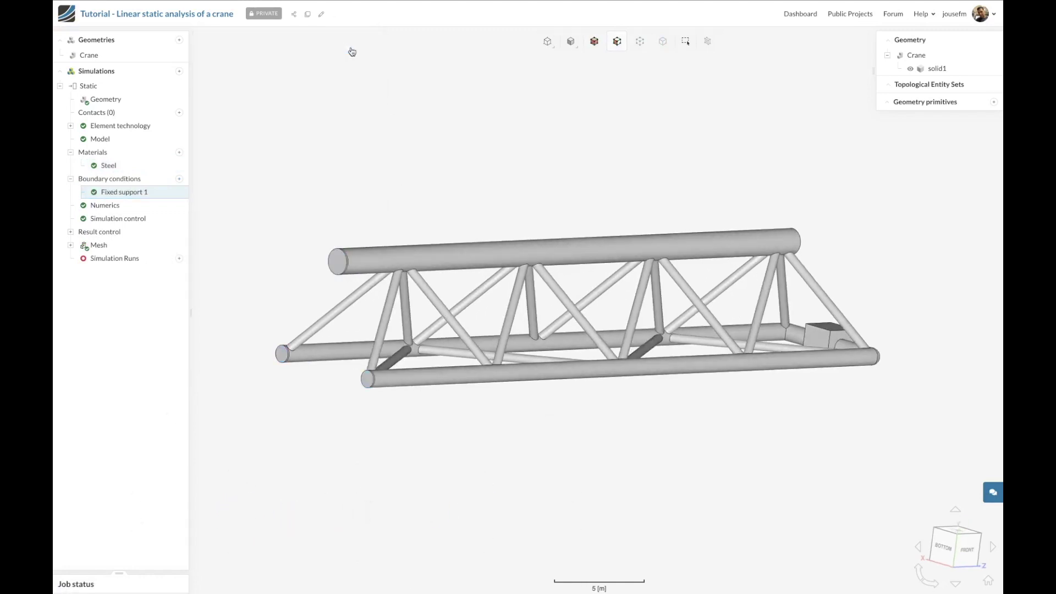
- Add Force 2 with fy -5e+5 N on the end block face
{"action": "left_click", "coordinate": [180, 179]}
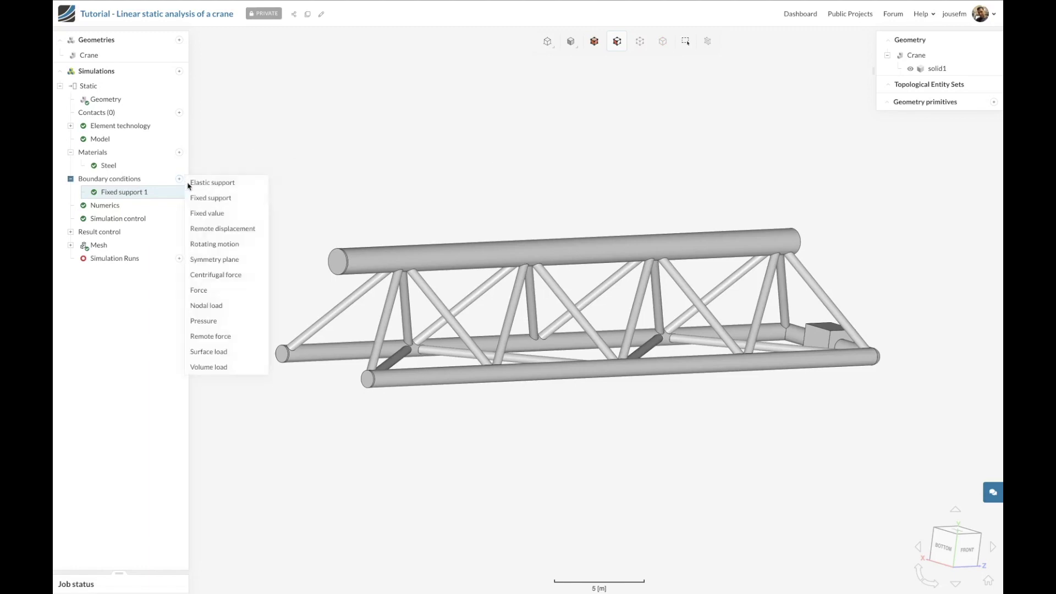
{"action": "left_click", "coordinate": [223, 293]}
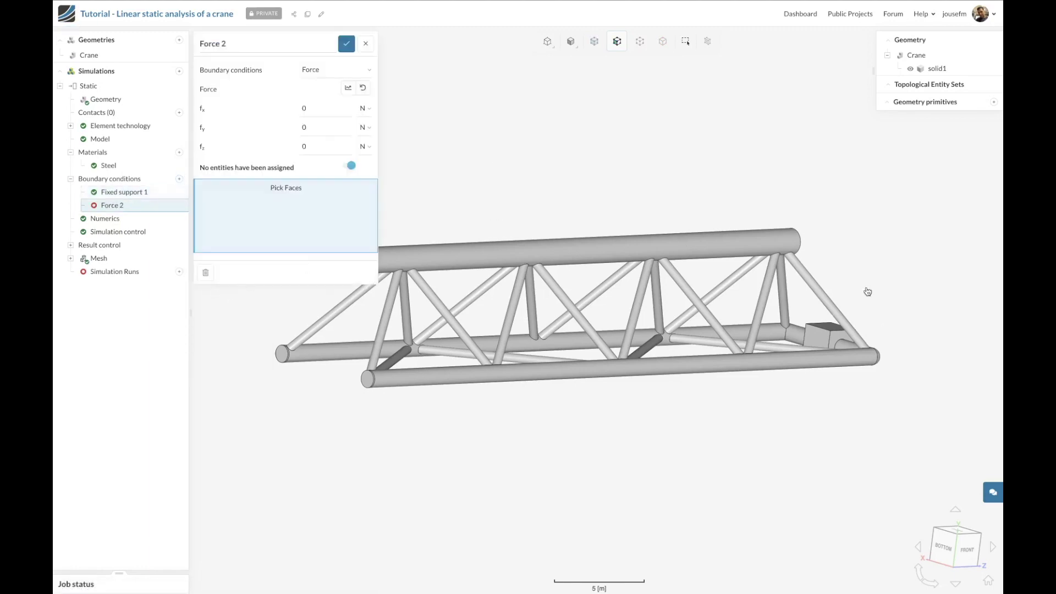
{"action": "left_click_drag", "start_coordinate": [880, 310], "coordinate": [734, 197]}
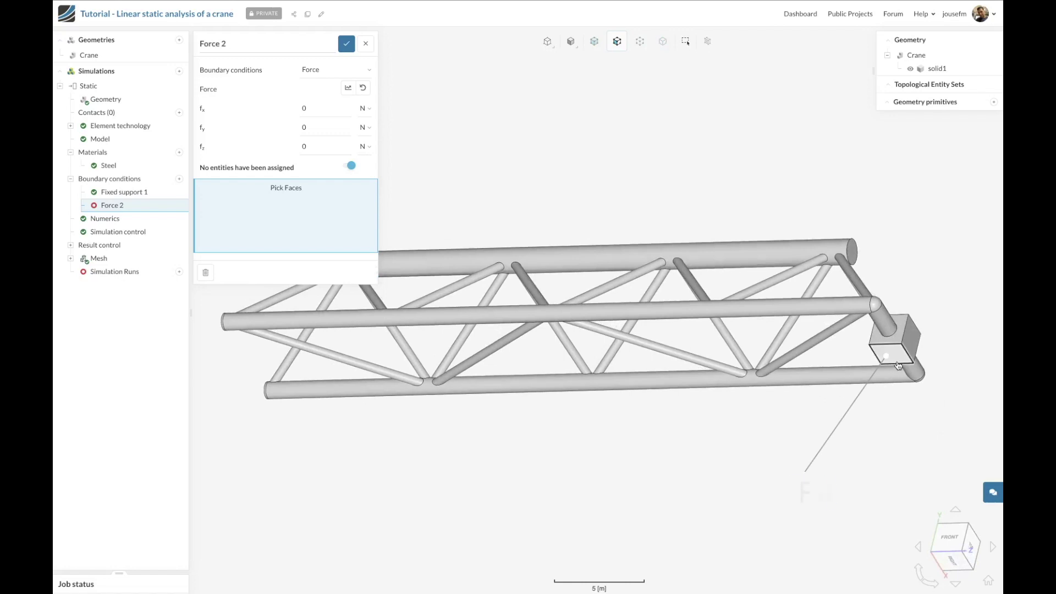
{"action": "left_click", "coordinate": [875, 350]}
{"action": "left_click", "coordinate": [336, 125]}
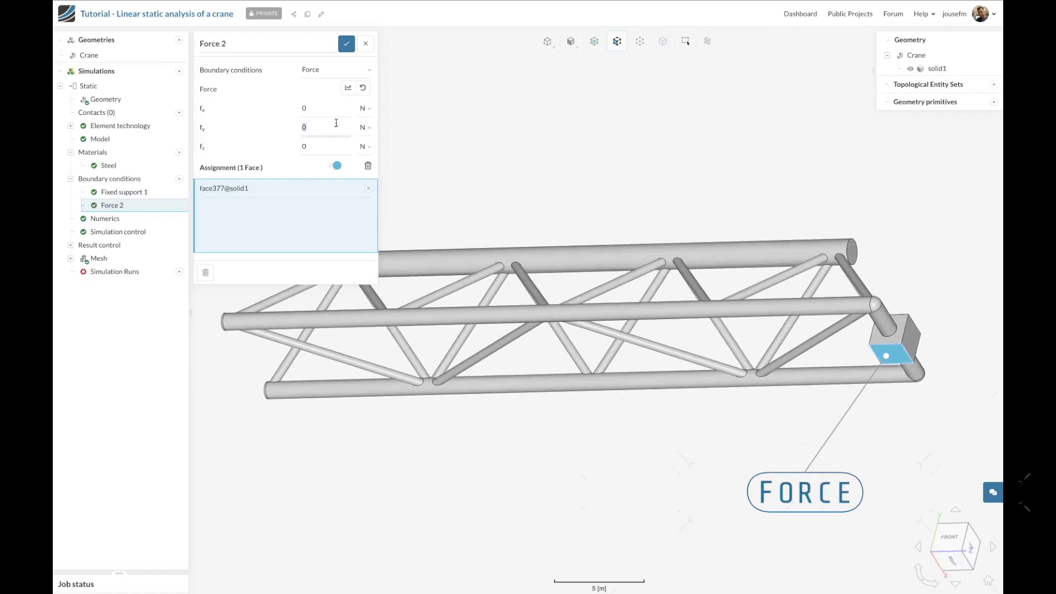
{"action": "type", "text": "-5e+5"}
{"action": "key", "text": "Return"}
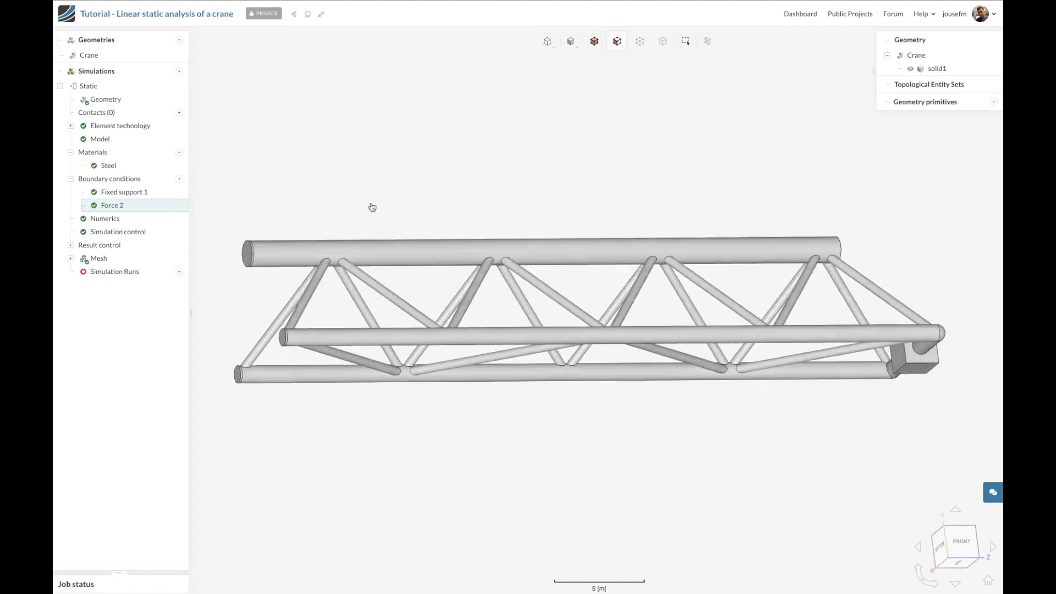
- Inspect Mesh 1 (second-order, fineness 5) from several angles, then close its settings
{"action": "mouse_move", "coordinate": [373, 207]}
{"action": "left_mouse_down"}
{"action": "mouse_move", "coordinate": [507, 220]}
{"action": "mouse_move", "coordinate": [379, 204]}
{"action": "left_mouse_up"}
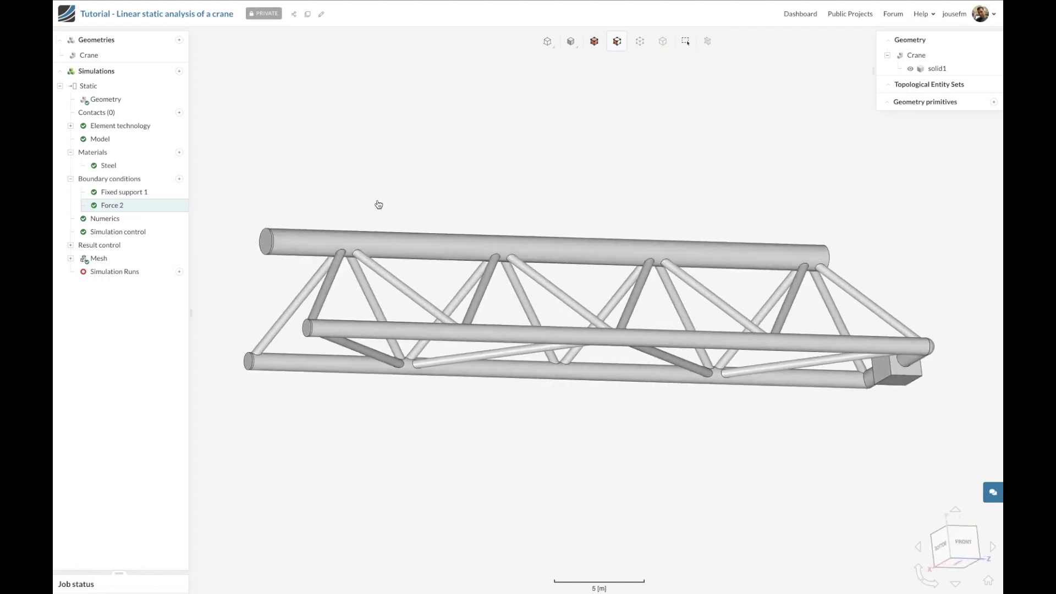
{"action": "left_click", "coordinate": [99, 258]}
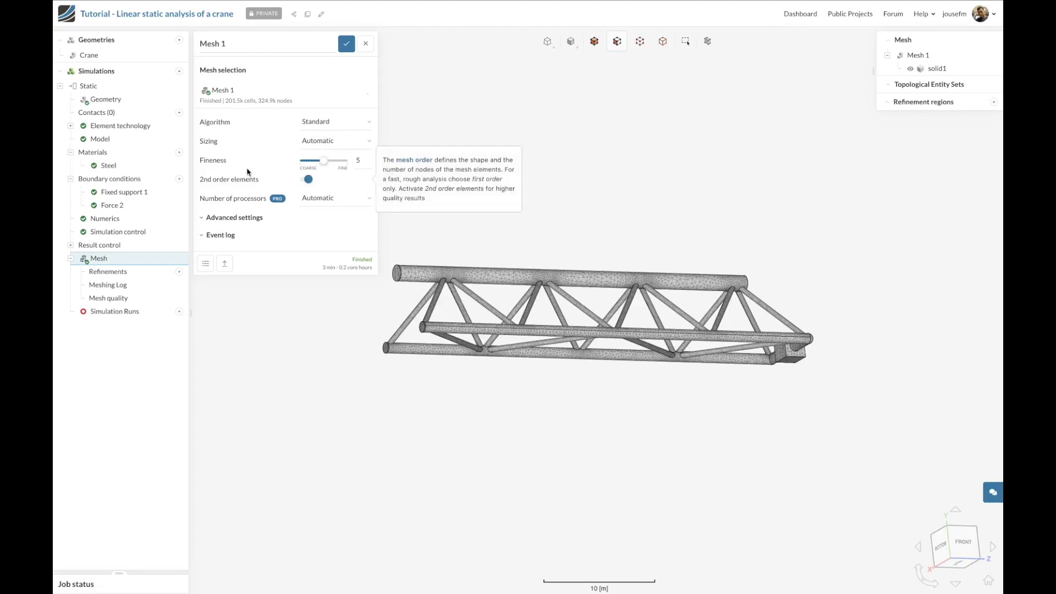
{"action": "mouse_move", "coordinate": [308, 180]}
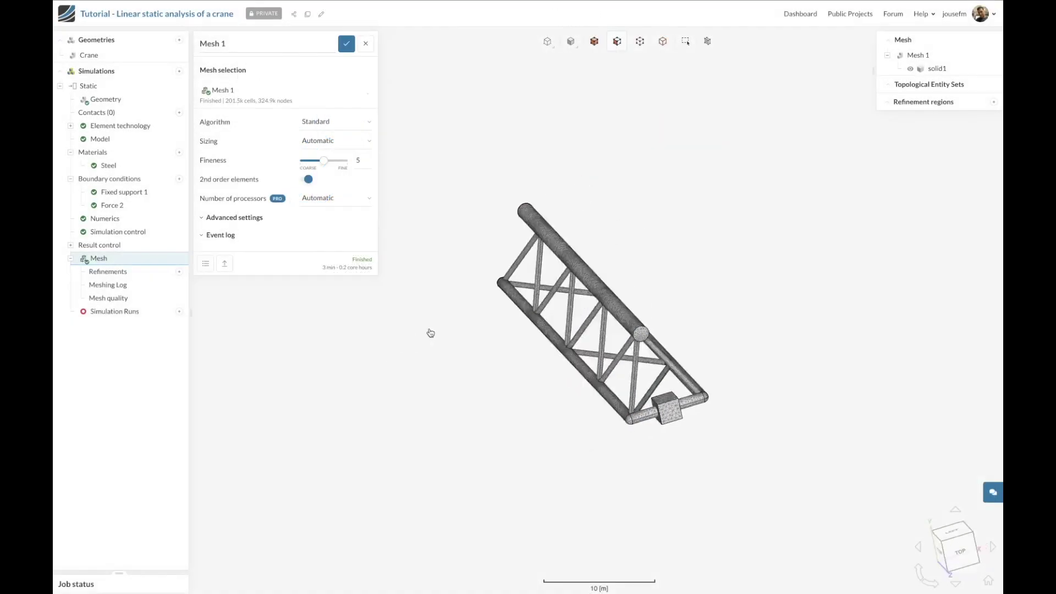
{"action": "left_click_drag", "start_coordinate": [429, 332], "coordinate": [694, 309]}
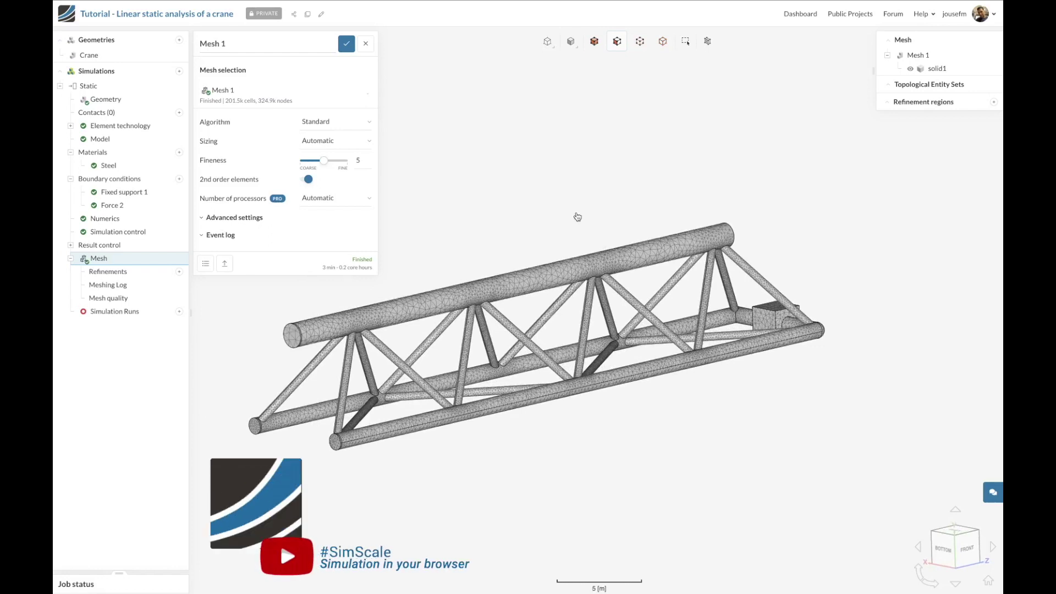
{"action": "left_click_drag", "start_coordinate": [503, 240], "coordinate": [528, 238]}
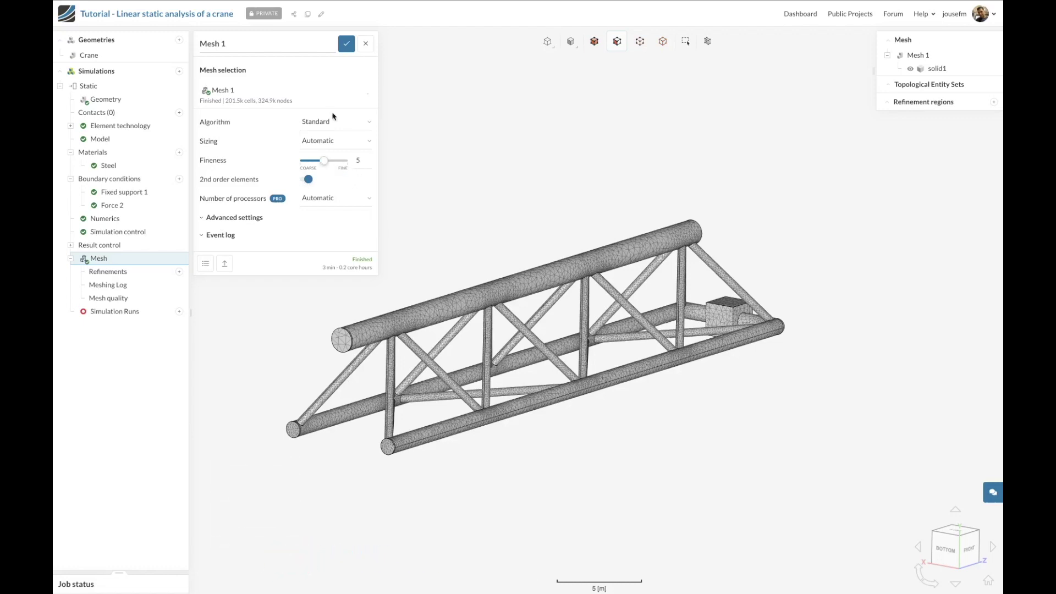
{"action": "left_click", "coordinate": [347, 44]}
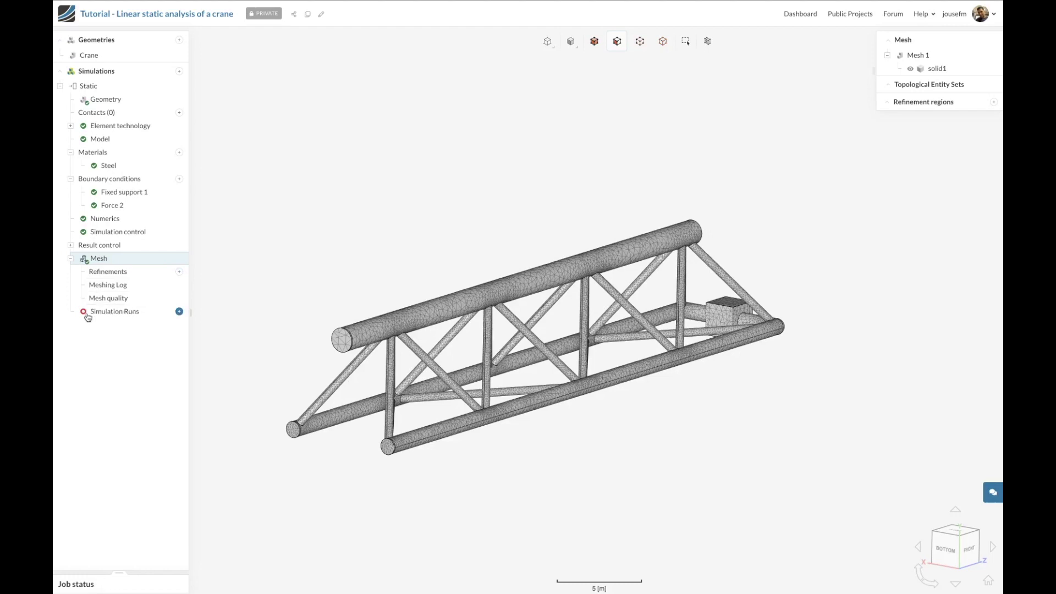
- Create and start Run 1 of the static crane simulation
{"action": "left_click", "coordinate": [133, 315]}
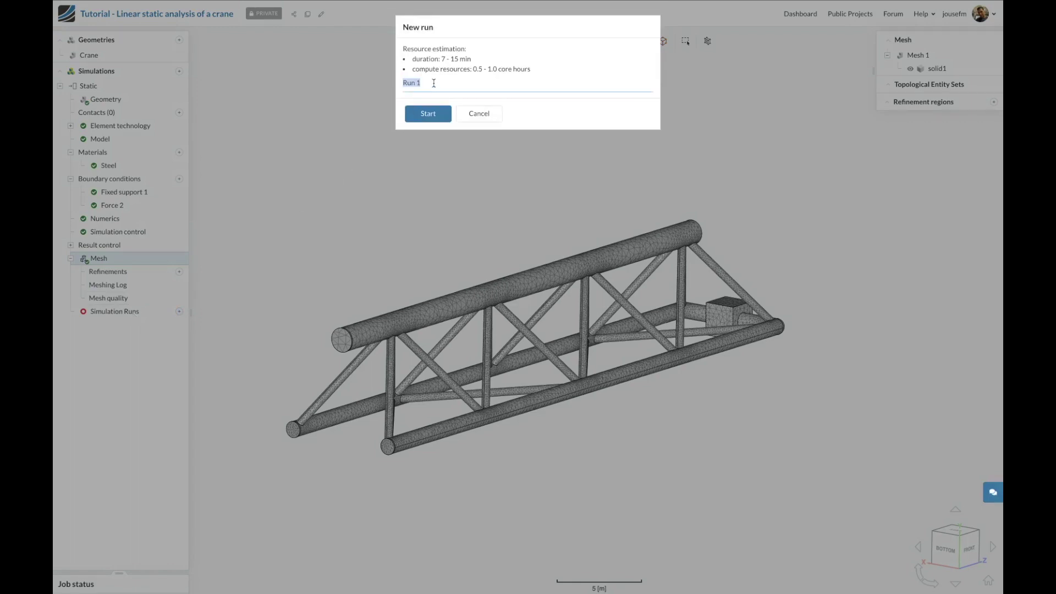
{"action": "type", "text": "S"}
{"action": "left_click", "coordinate": [476, 116]}
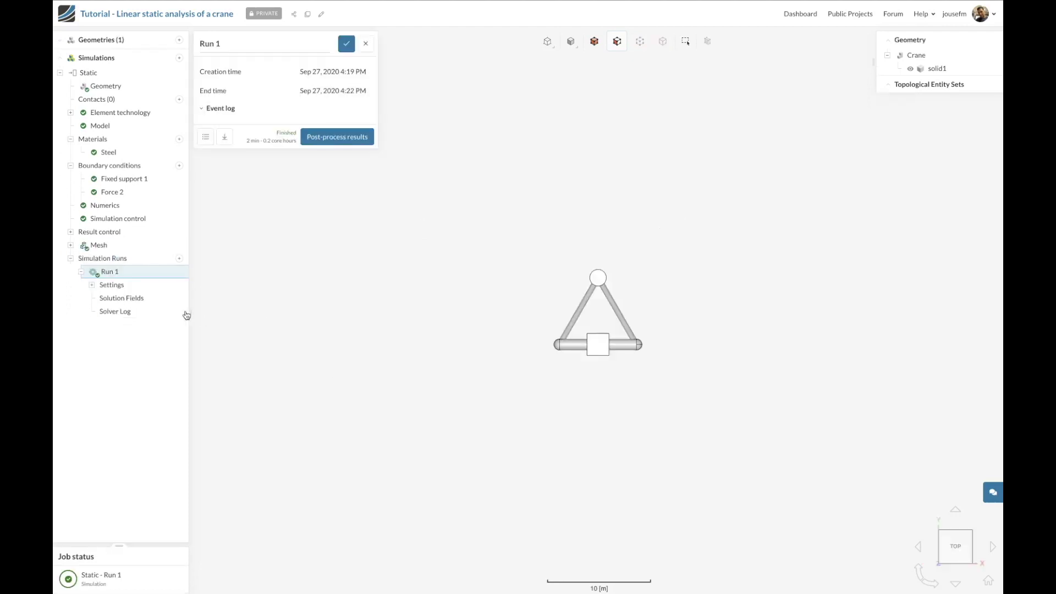
- Colour Run 1's crane by von Mises stress, then switch to the displacement field
{"action": "left_click", "coordinate": [318, 141]}
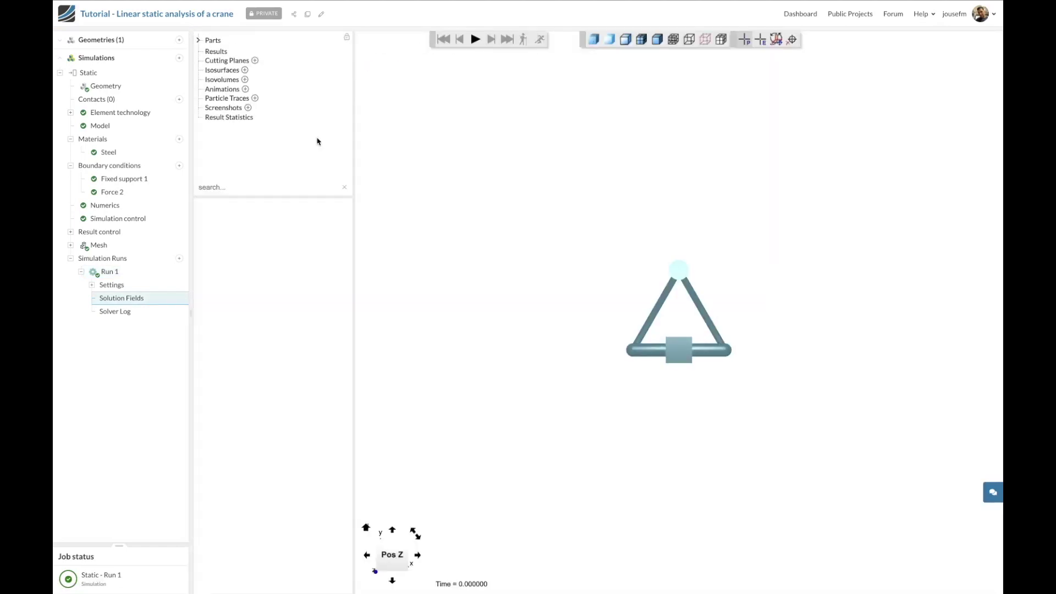
{"action": "left_click_drag", "start_coordinate": [416, 208], "coordinate": [528, 219]}
{"action": "left_click", "coordinate": [220, 53]}
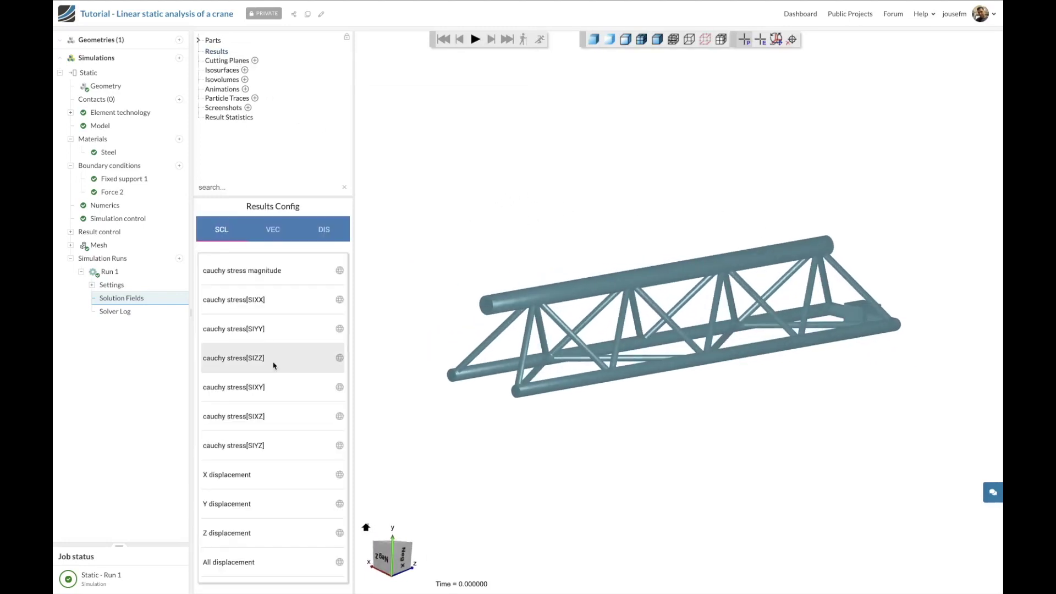
{"action": "scroll", "coordinate": [259, 484], "scroll_direction": "down", "scroll_amount": 6}
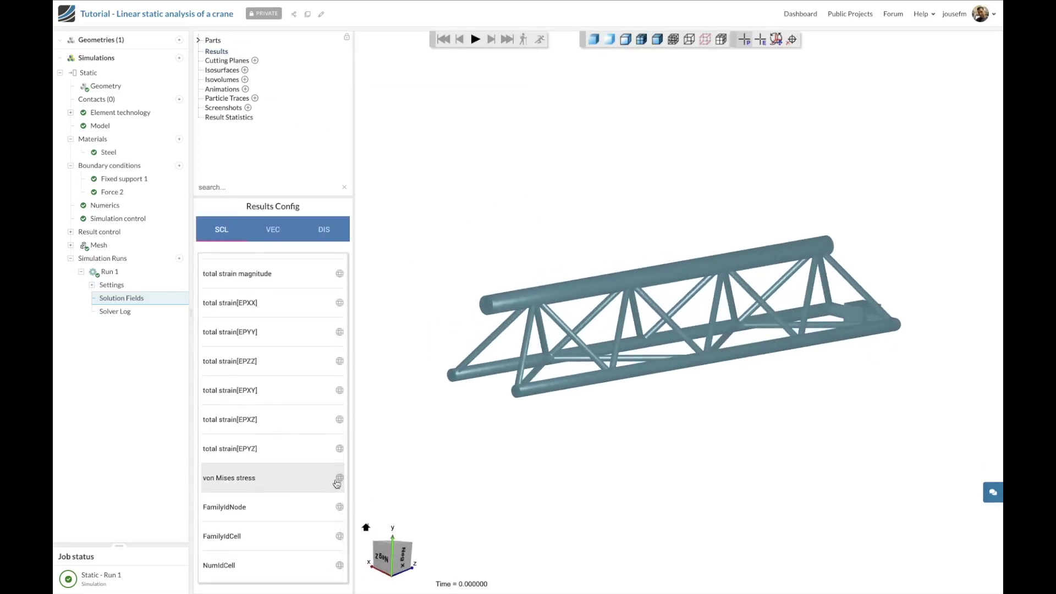
{"action": "left_click", "coordinate": [340, 478]}
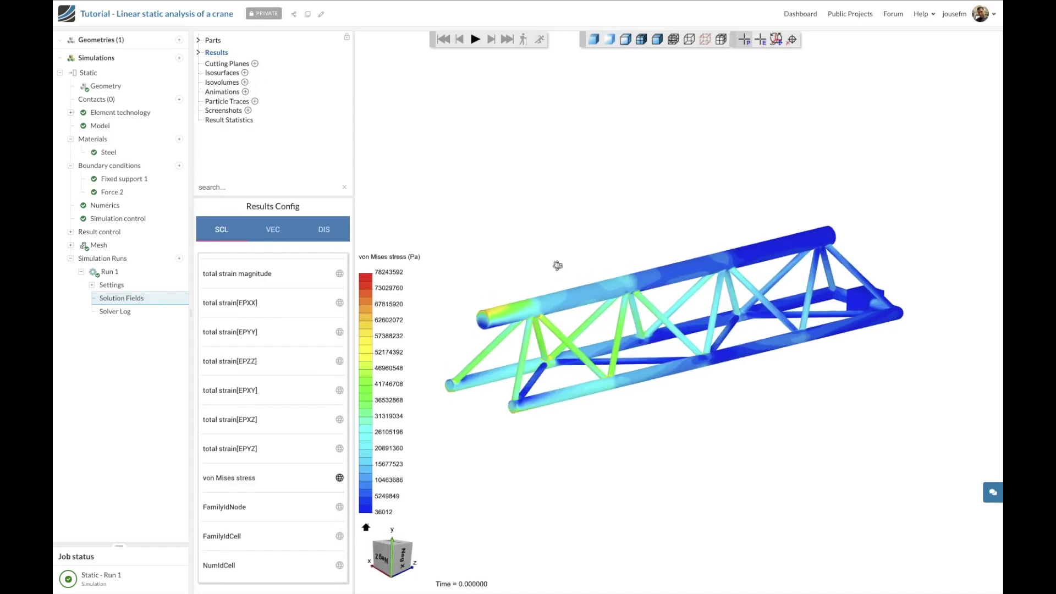
{"action": "left_click_drag", "start_coordinate": [562, 258], "coordinate": [557, 287]}
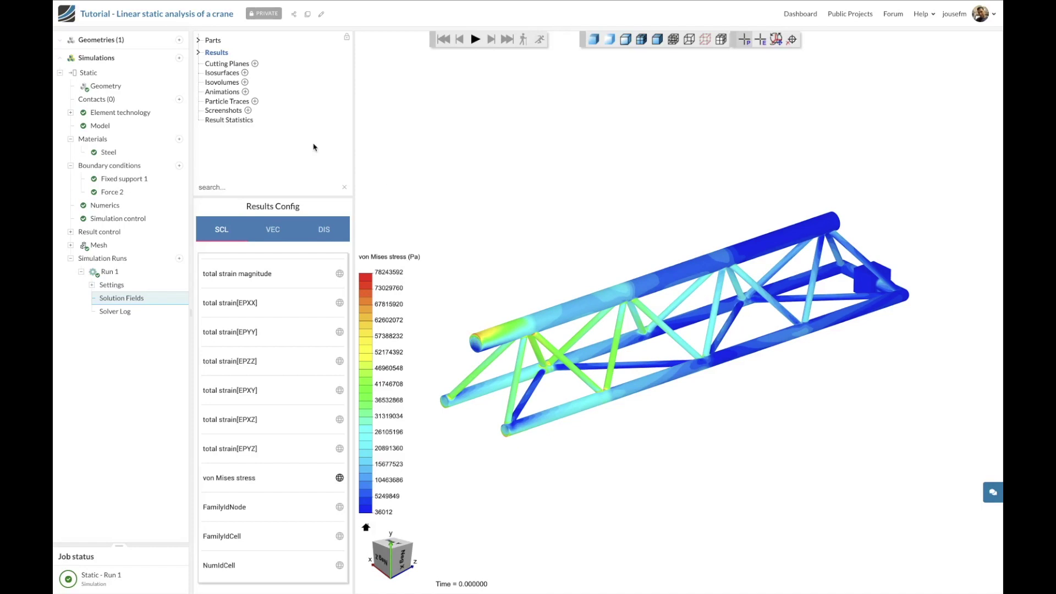
{"action": "left_click", "coordinate": [326, 232]}
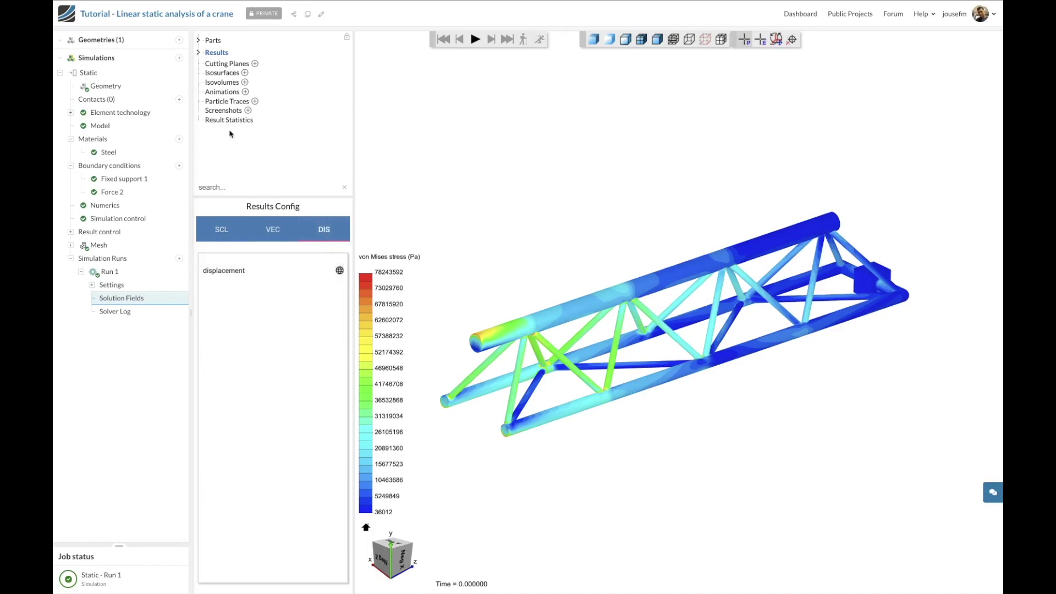
- Set the displacement scale factor to 100 and orbit to inspect the deformed truss
{"action": "left_click", "coordinate": [199, 53]}
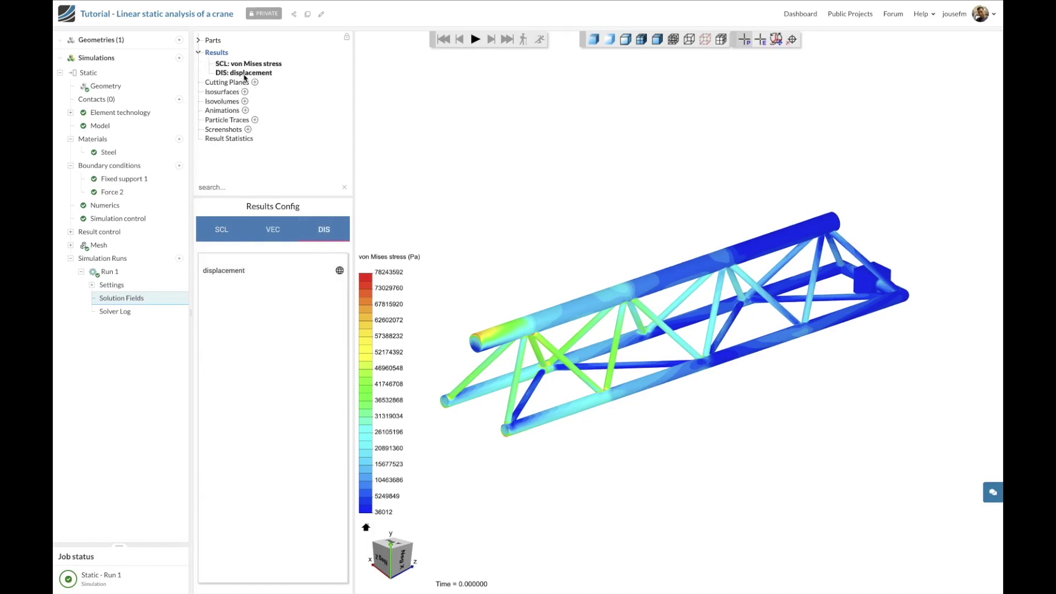
{"action": "left_click", "coordinate": [245, 74]}
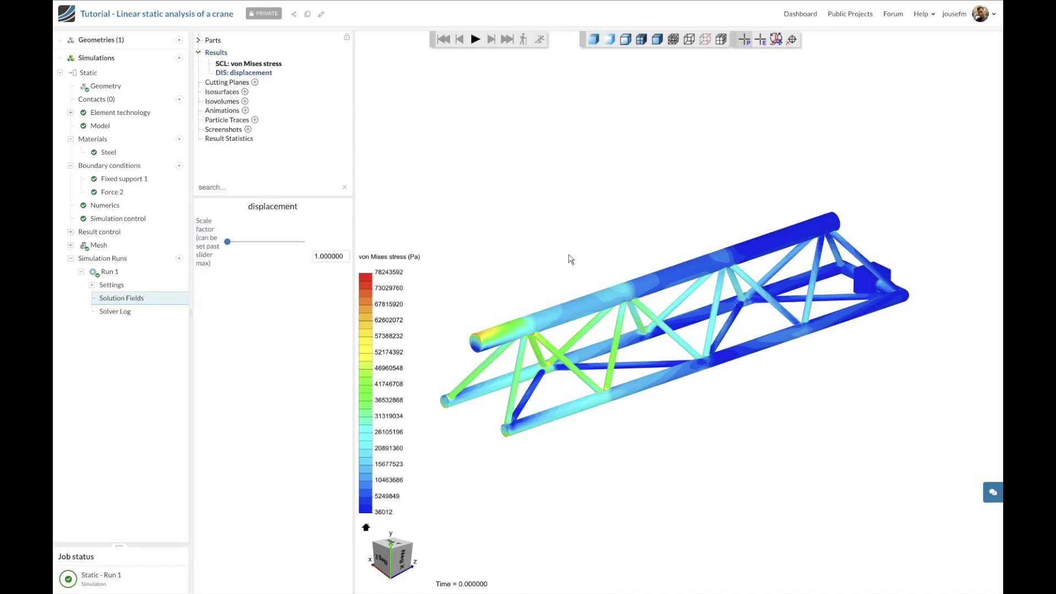
{"action": "left_click_drag", "start_coordinate": [545, 408], "coordinate": [443, 342]}
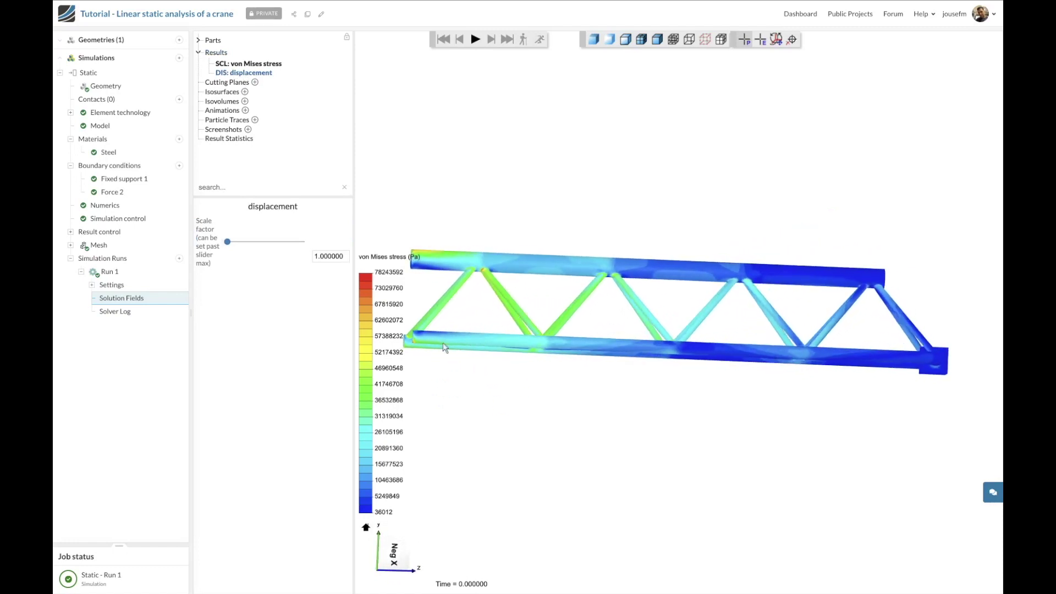
{"action": "left_click_drag", "start_coordinate": [228, 242], "coordinate": [305, 243]}
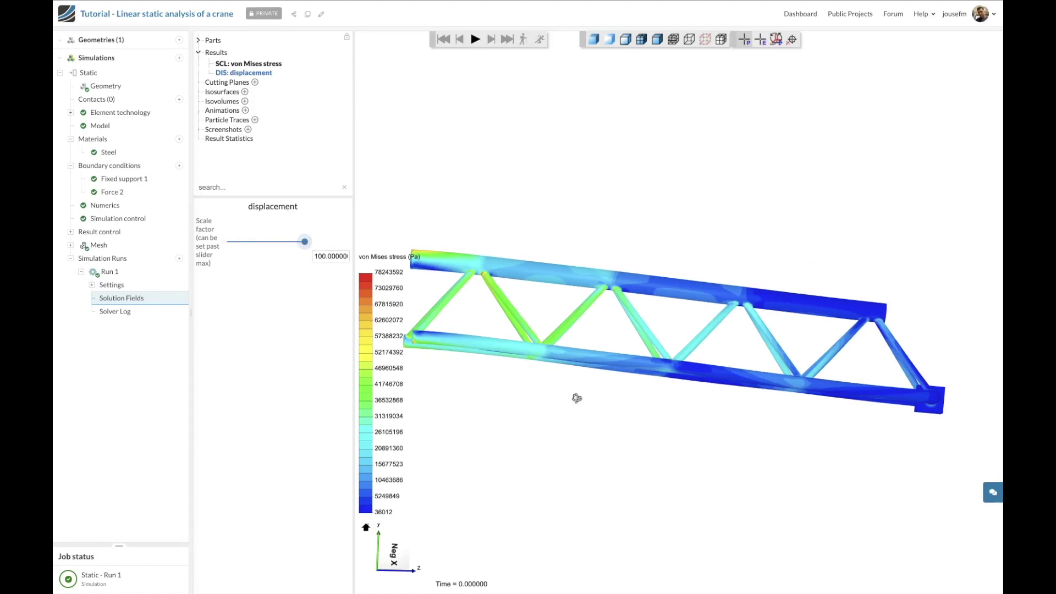
{"action": "left_click_drag", "start_coordinate": [575, 396], "coordinate": [975, 409]}
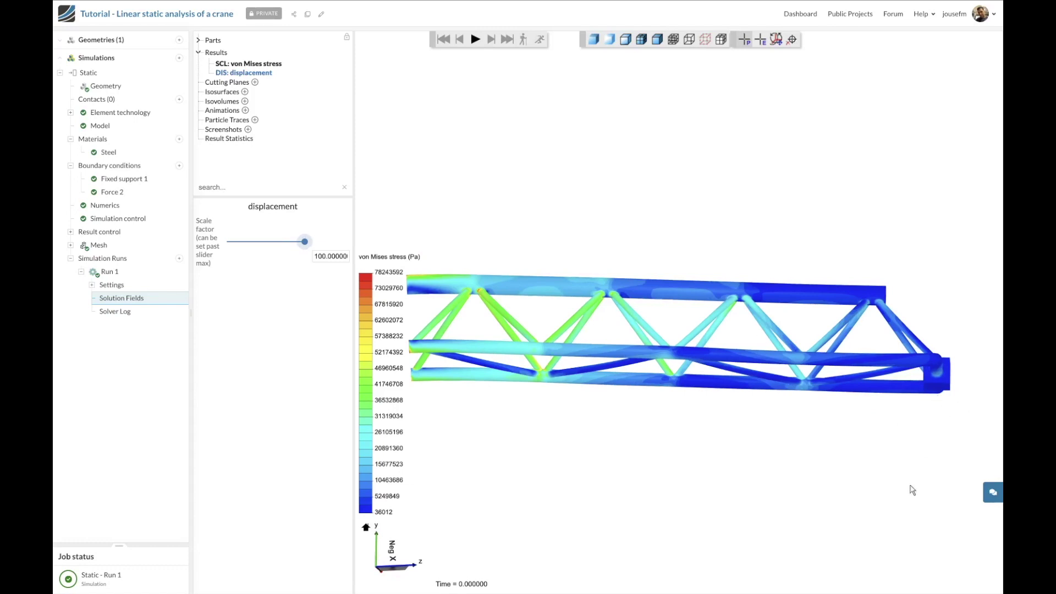
{"action": "left_click_drag", "start_coordinate": [694, 304], "coordinate": [699, 345]}
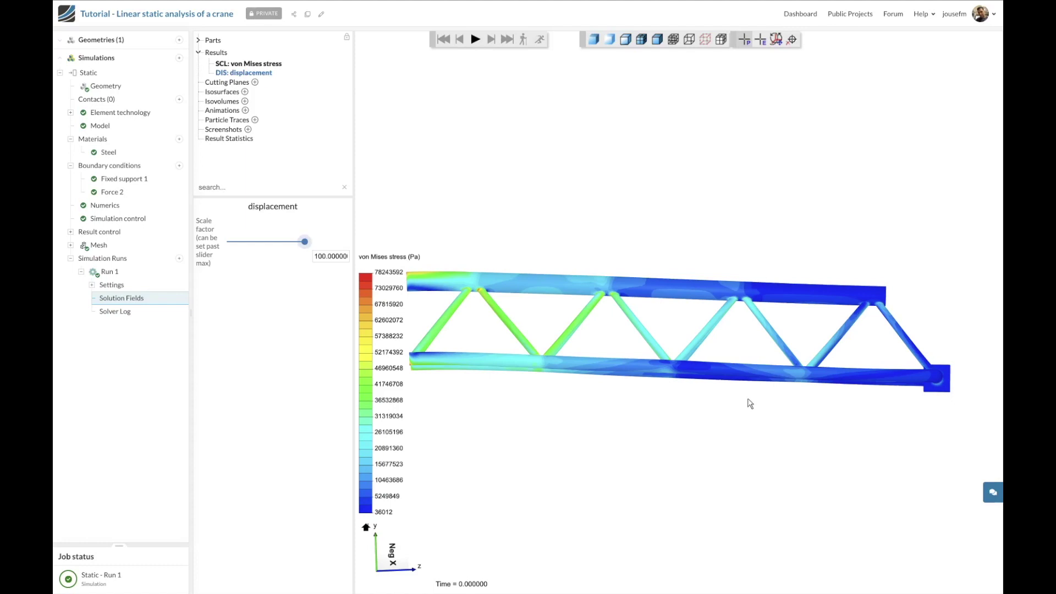
{"action": "left_click_drag", "start_coordinate": [795, 387], "coordinate": [662, 405]}
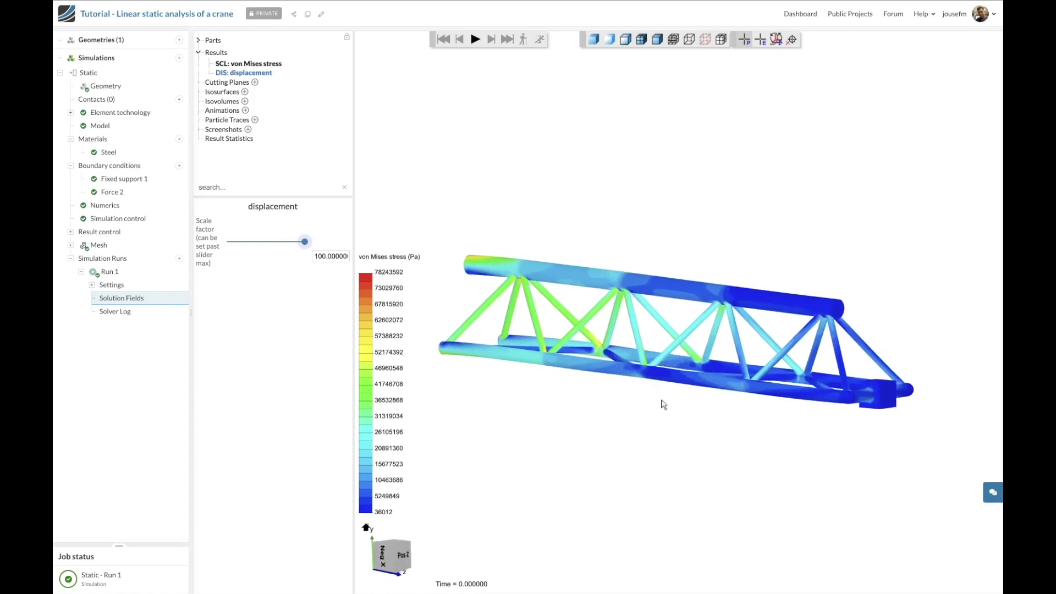